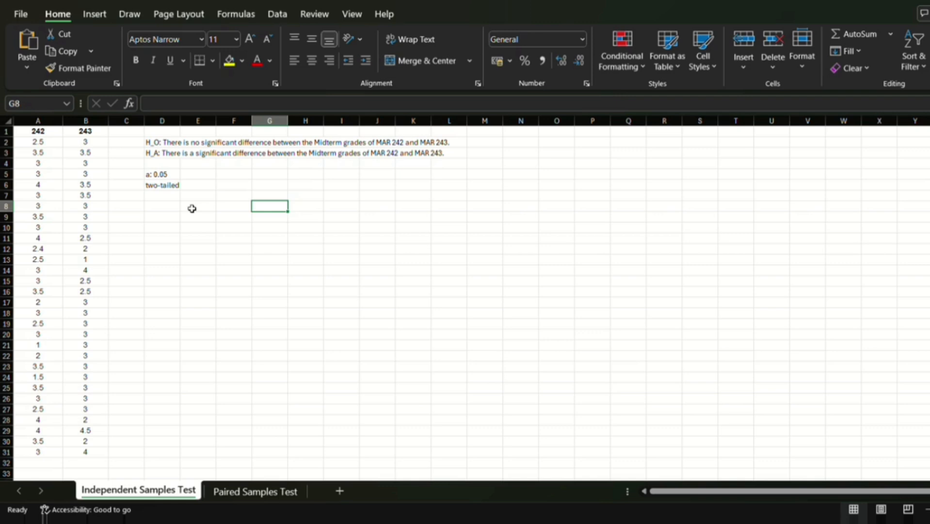
Open the t-Test: Two-Sample Assuming Equal Variances tool from the data analysis tools.
click(278, 14)
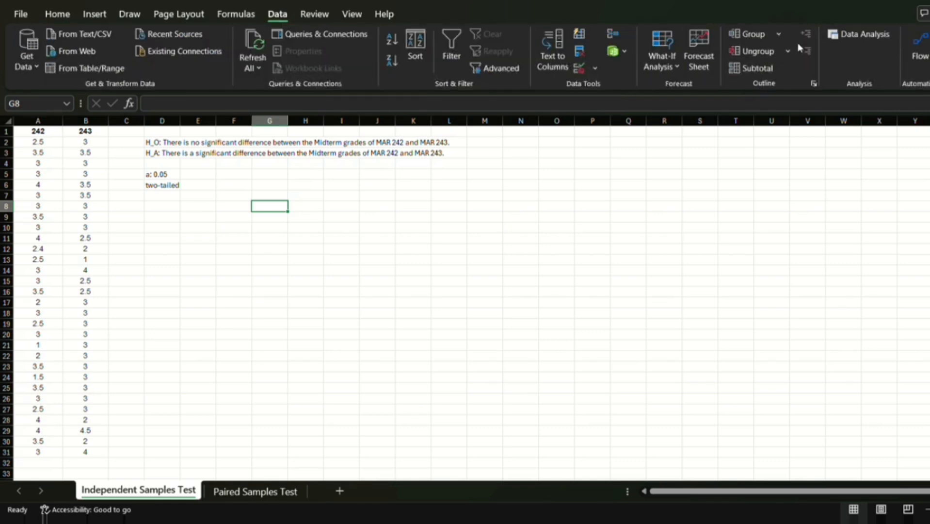
click(895, 34)
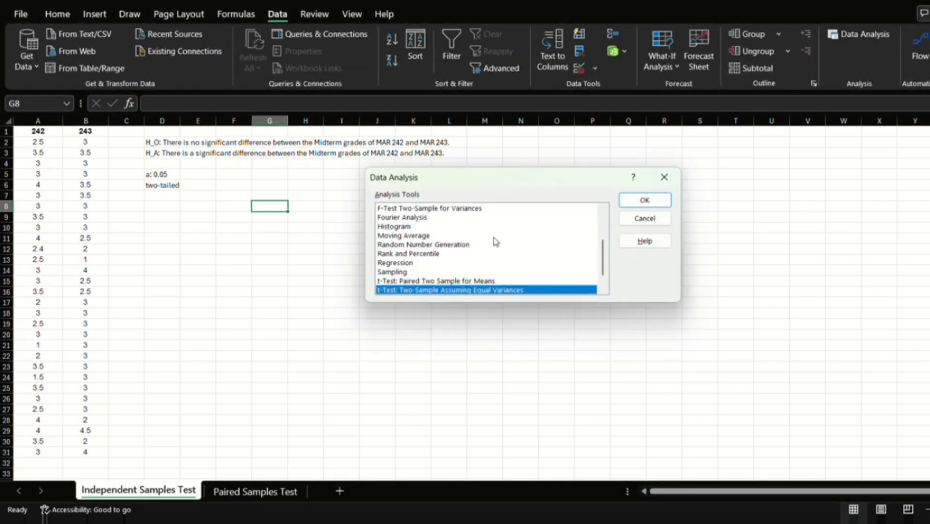
scroll(492, 245, down, 1)
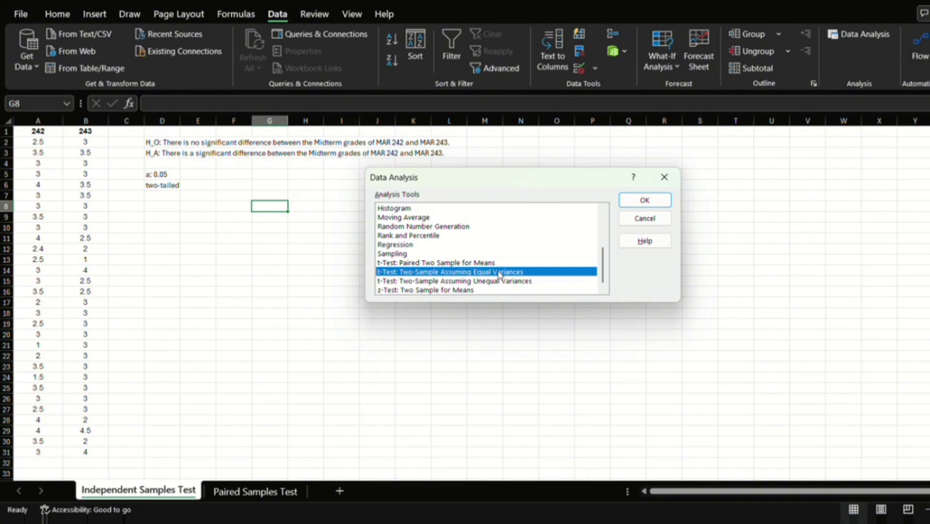
click(645, 200)
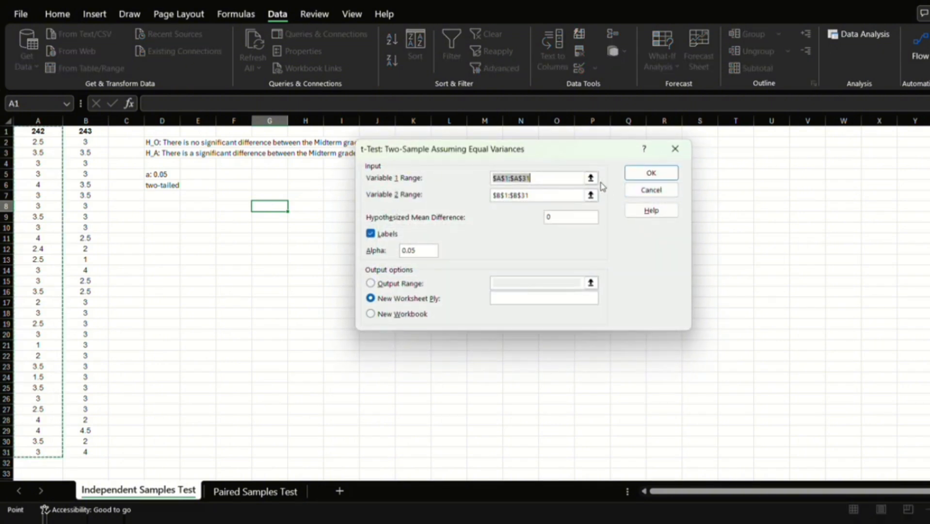
Run the equal-variances t-test with A1:A31 as variable 1 and B1:B31 as variable 2, outputting to a new worksheet.
click(591, 178)
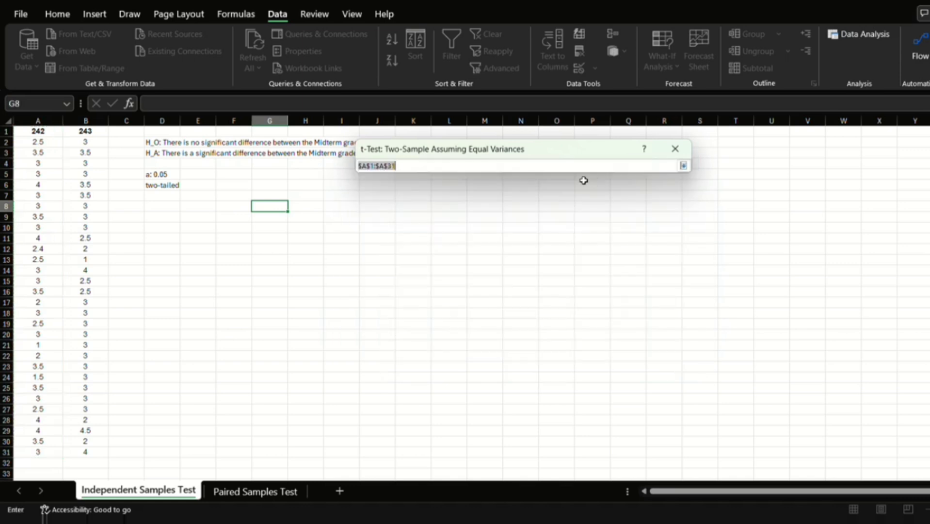
click(28, 129)
drag(28, 129, 19, 448)
click(684, 166)
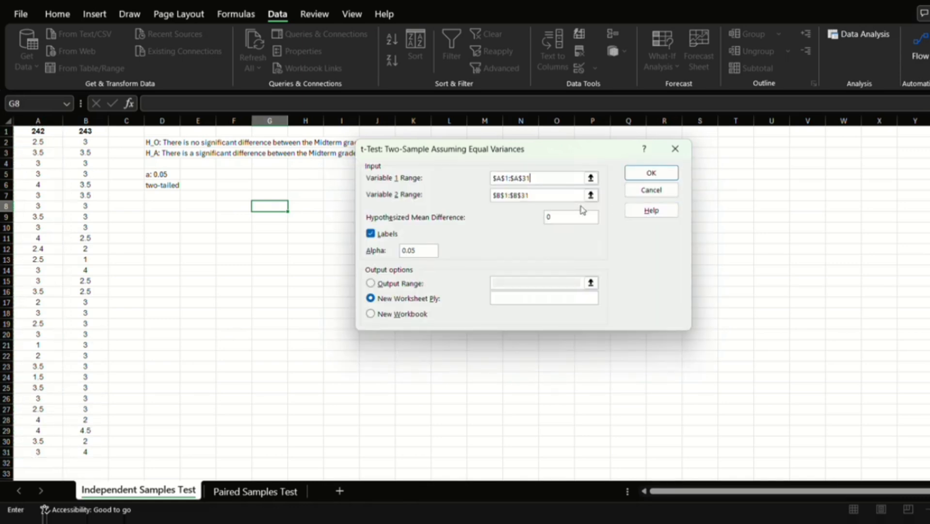
click(590, 192)
drag(85, 130, 87, 449)
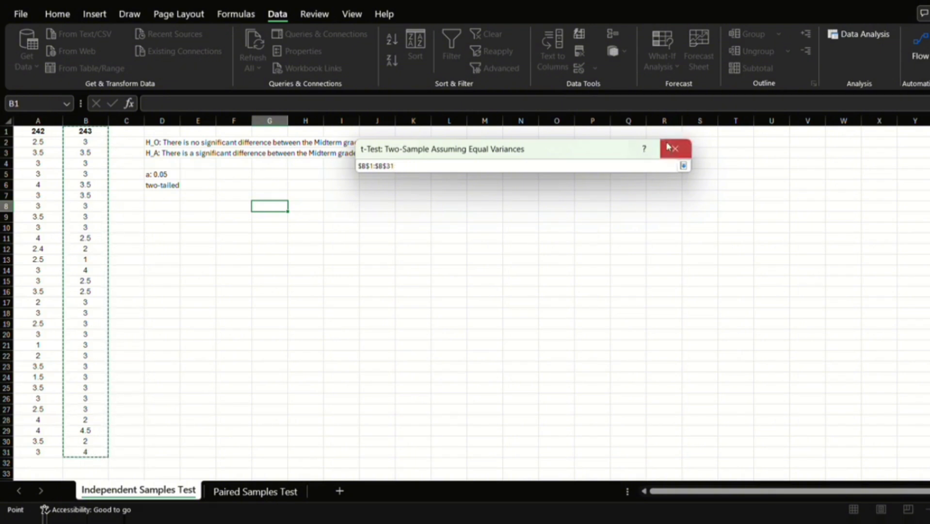
click(683, 165)
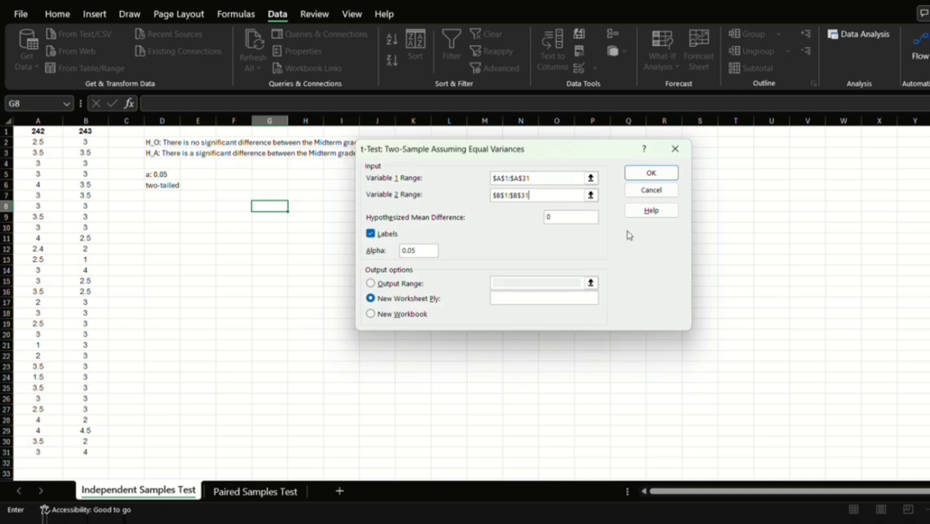
click(634, 171)
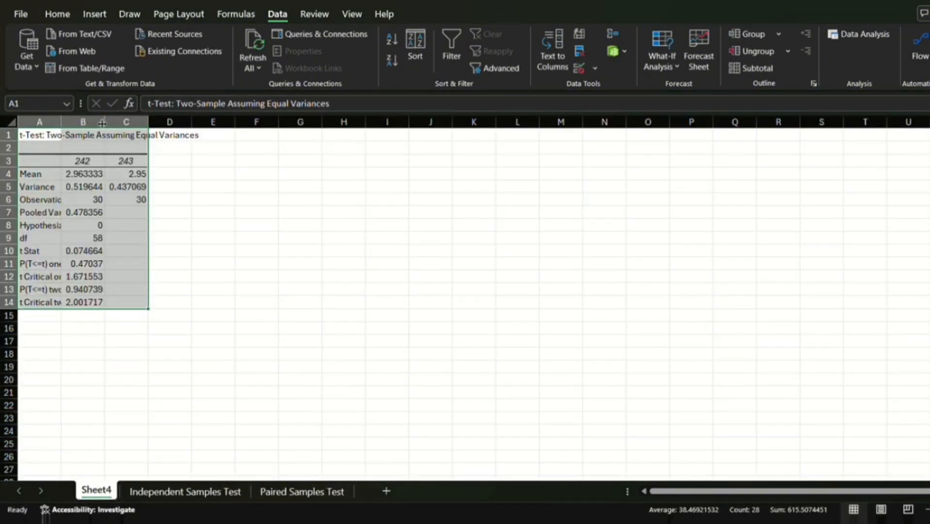
Widen column A of the results and fill the P(T<=t) two-tail cells A13:B13 with yellow.
drag(61, 124, 99, 127)
click(57, 15)
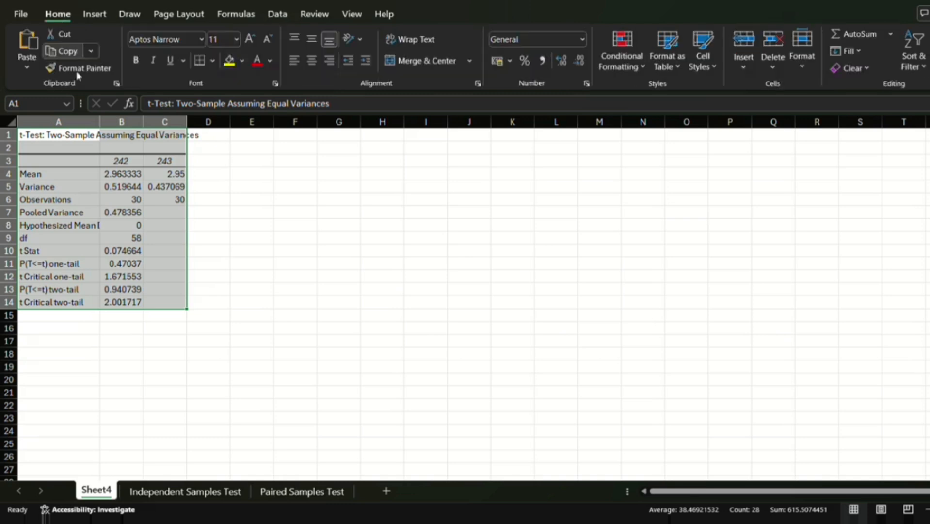
drag(81, 288, 108, 288)
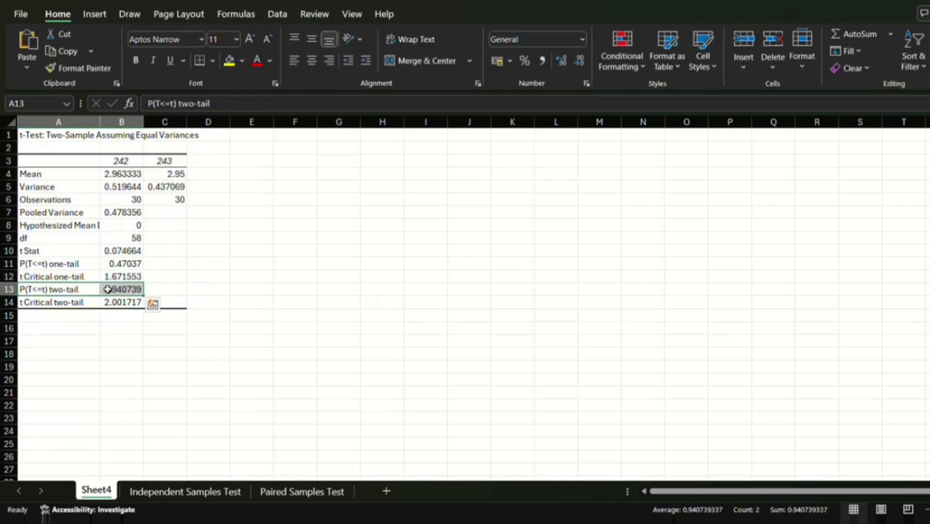
click(229, 60)
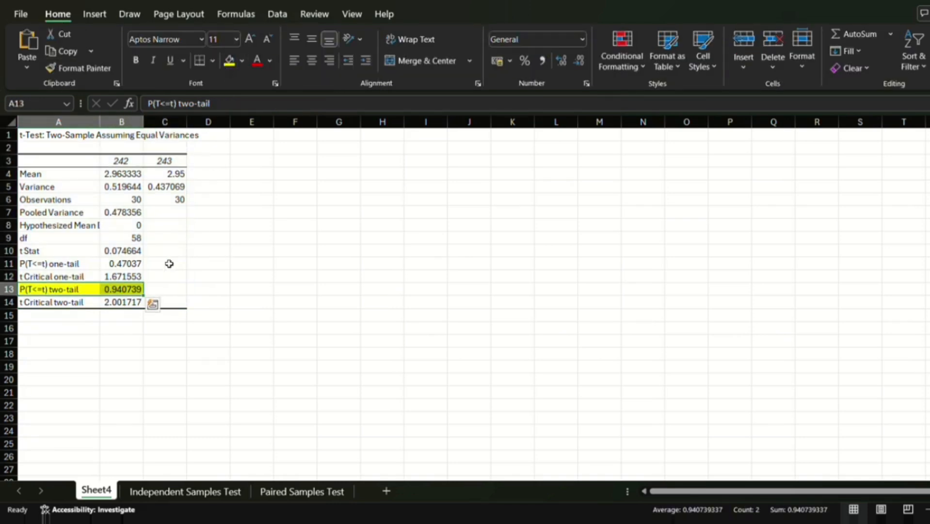
Copy the highlighted P(T<=t) two-tail label and value to row 16, starting at A16.
key(ctrl+c)
click(70, 333)
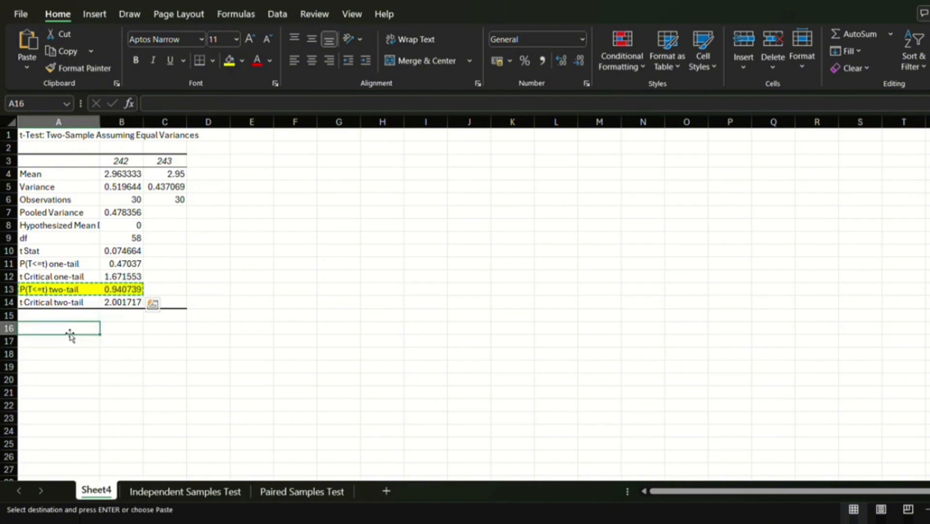
key(ctrl+v)
Write the comparison with alpha beside the copied two-tail p-value: "a:0.05" in D16 and ">" in C16.
click(206, 326)
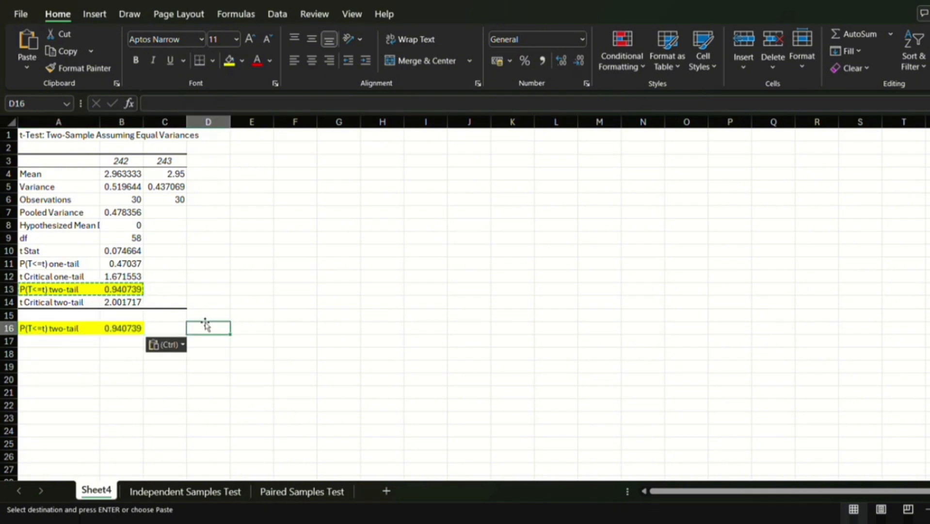
text(a:0)
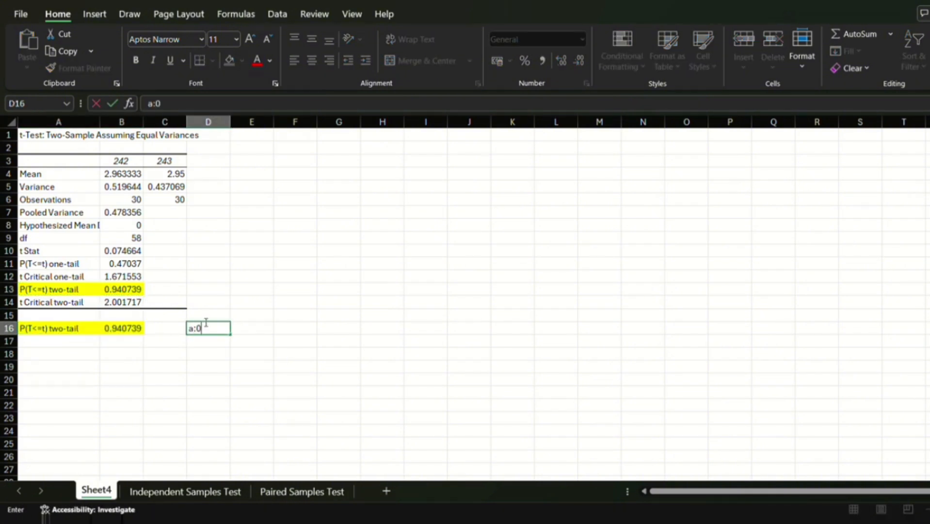
text(.05)
click(157, 332)
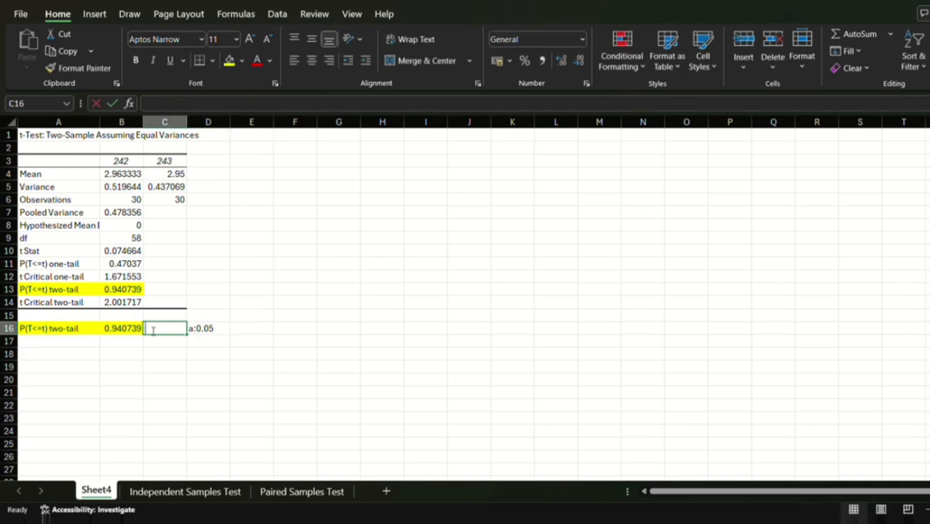
text(>)
click(219, 352)
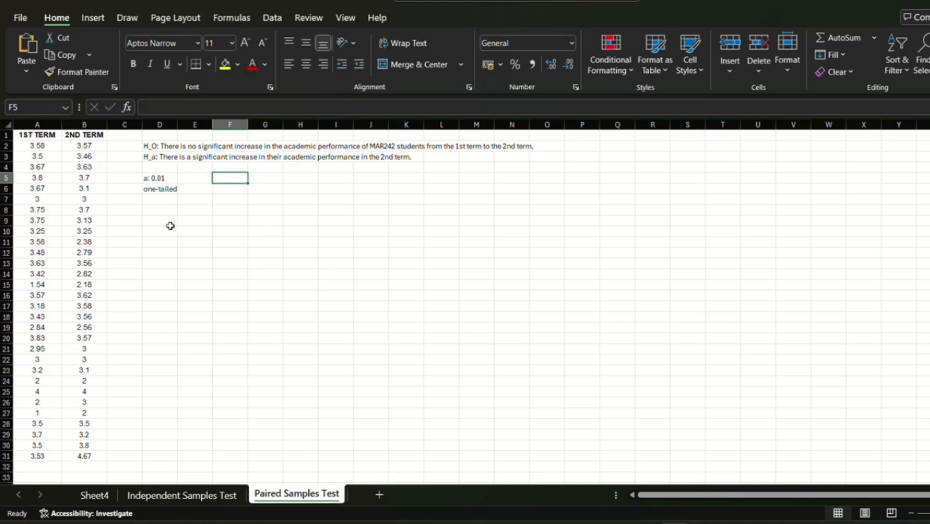
Open the t-Test: Paired Two Sample for Means tool for the Paired Samples Test sheet.
click(272, 18)
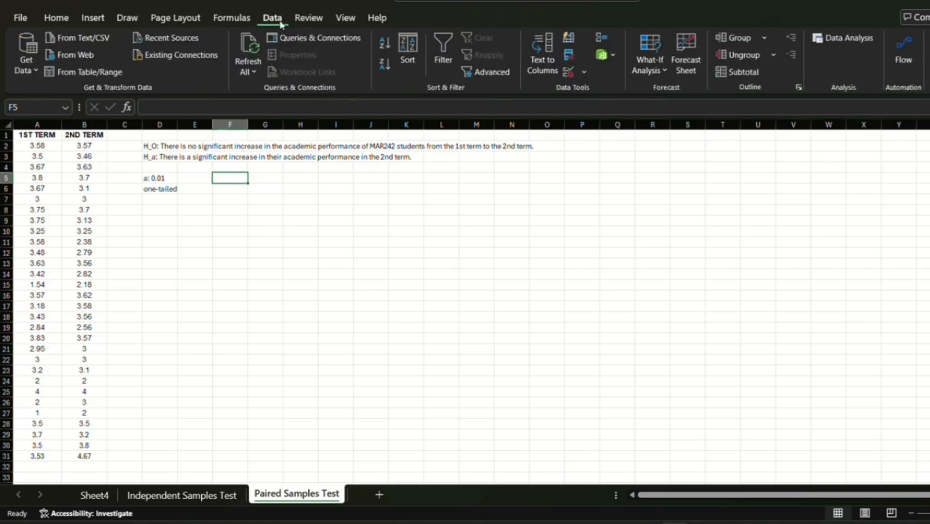
click(856, 42)
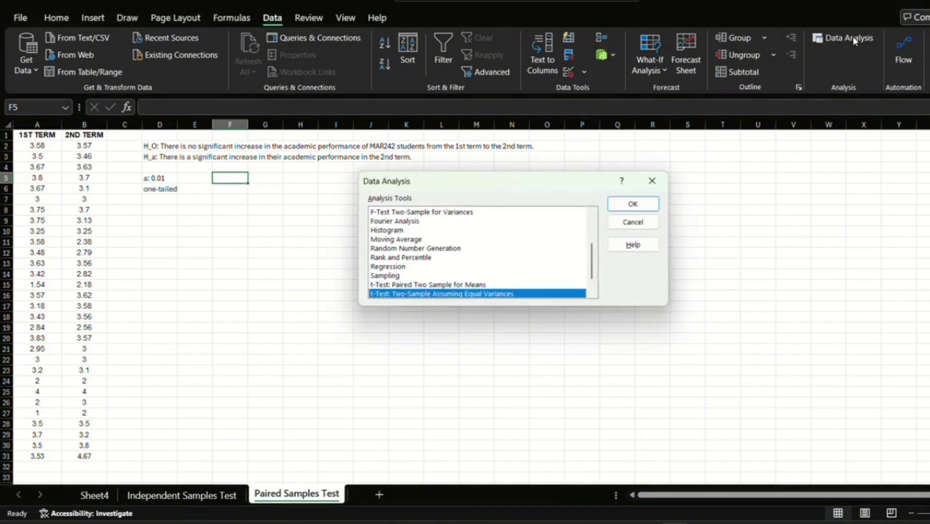
click(483, 284)
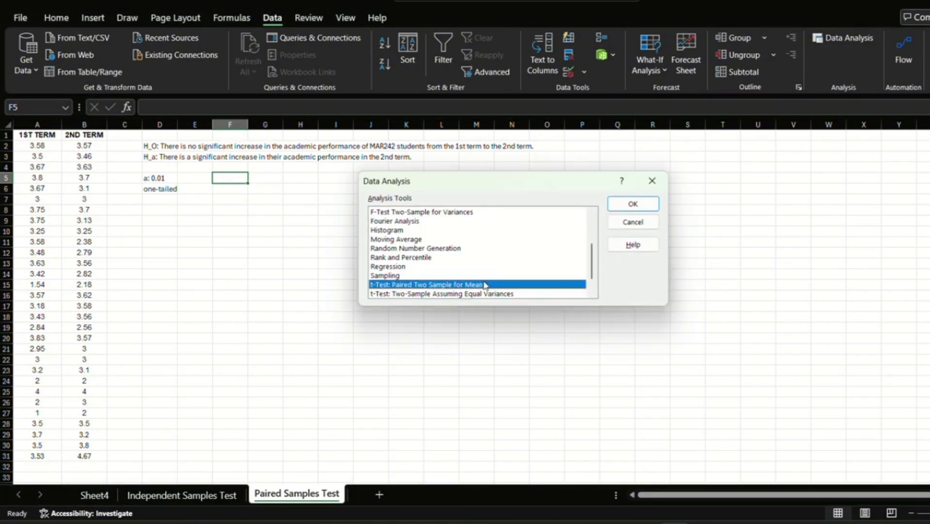
click(633, 204)
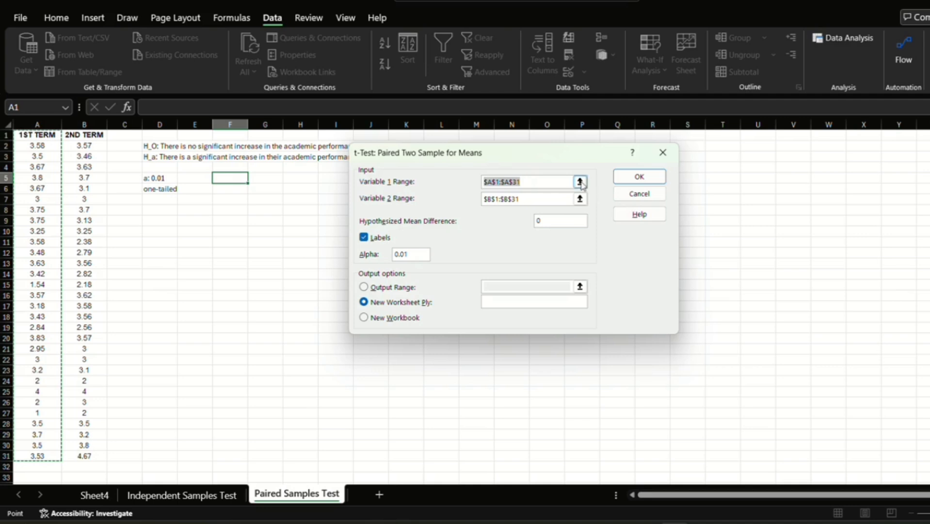
Run the paired t-test with A1:A31 as variable 1 and B1:B31 as variable 2, outputting to a new worksheet.
click(580, 182)
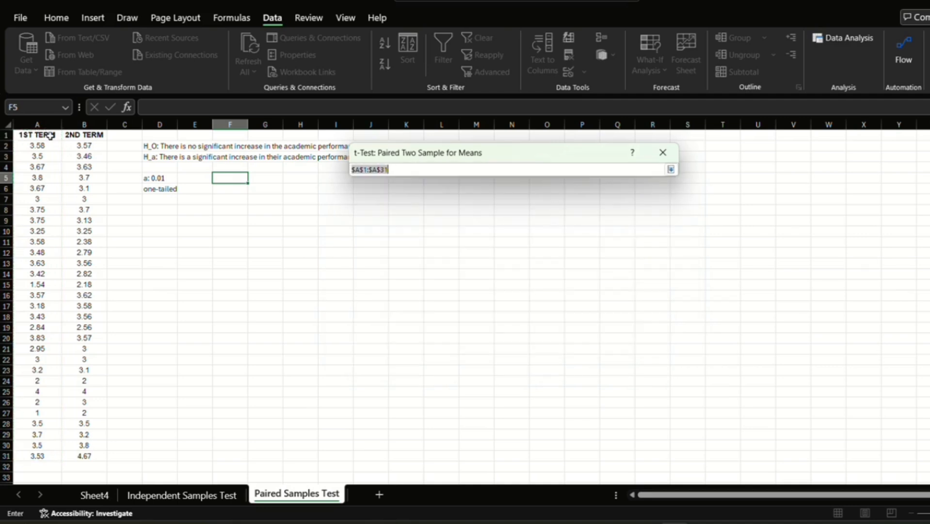
drag(50, 134, 41, 455)
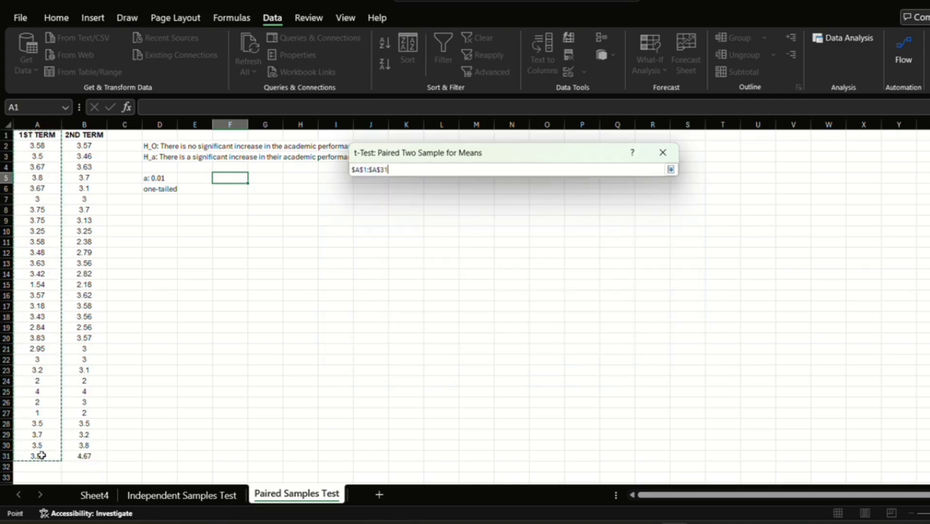
click(671, 169)
click(579, 199)
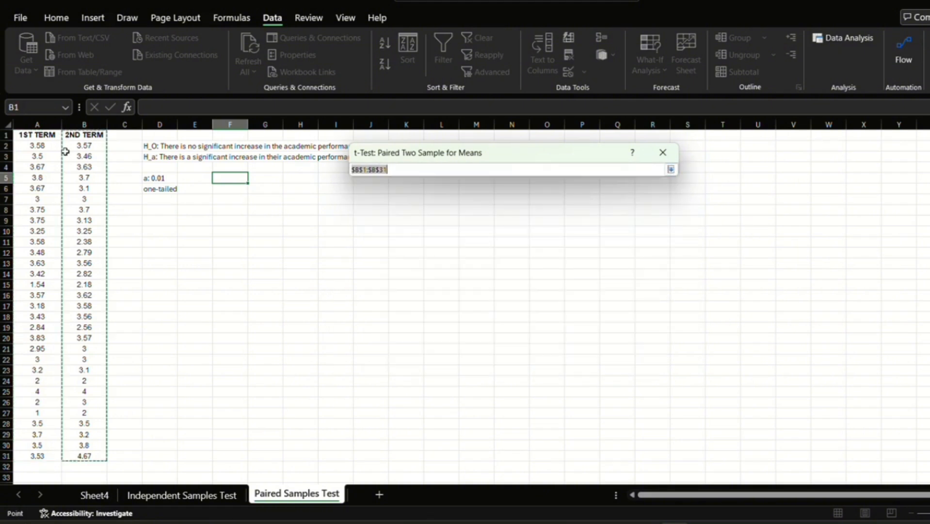
drag(82, 135, 85, 459)
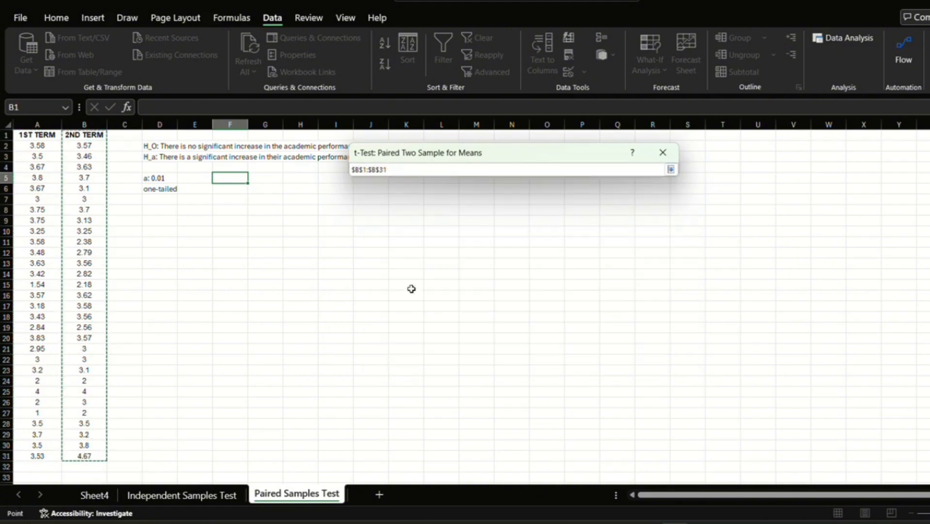
click(672, 169)
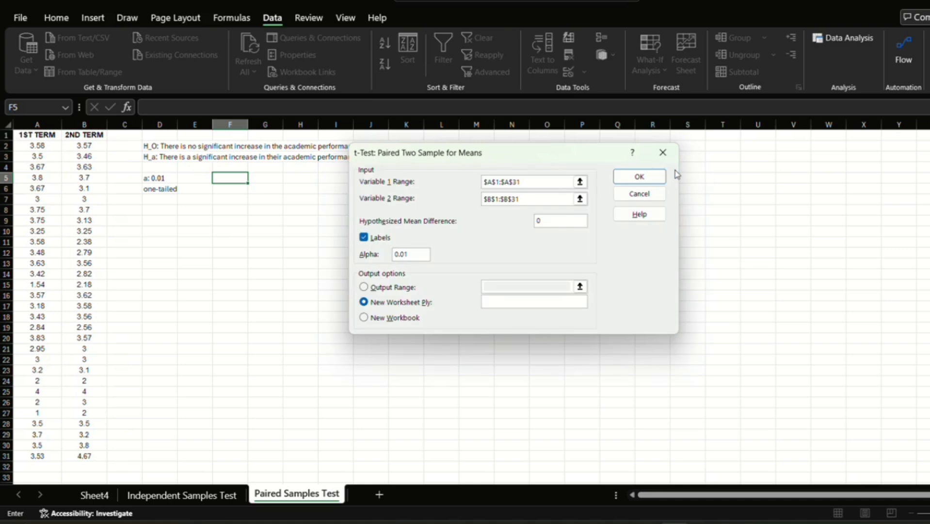
click(553, 222)
click(633, 175)
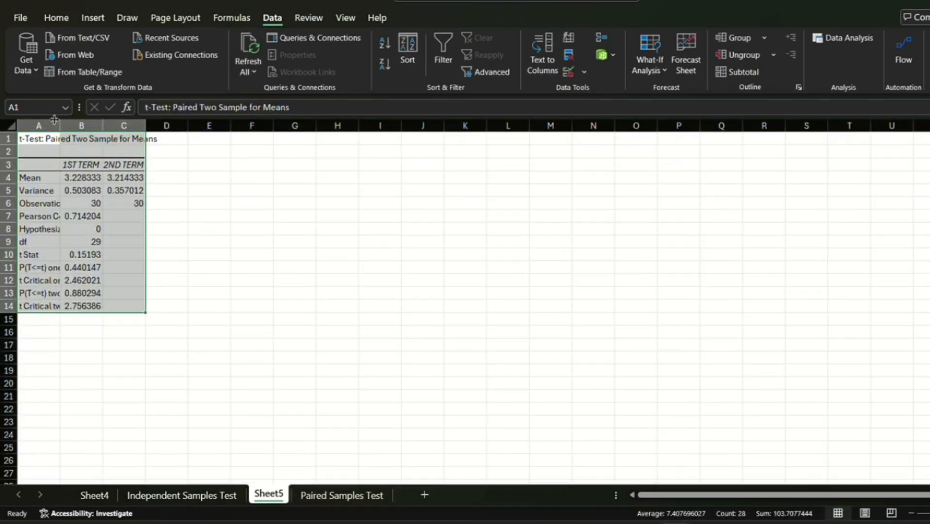
Widen column A of the paired test results and fill the P(T<=t) one-tail cells A11:B11 with yellow.
drag(55, 119, 107, 120)
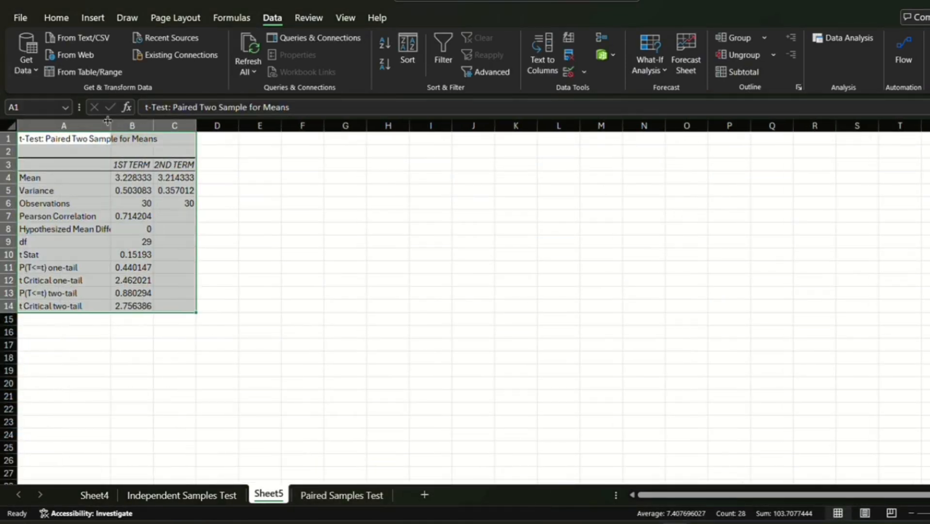
click(57, 18)
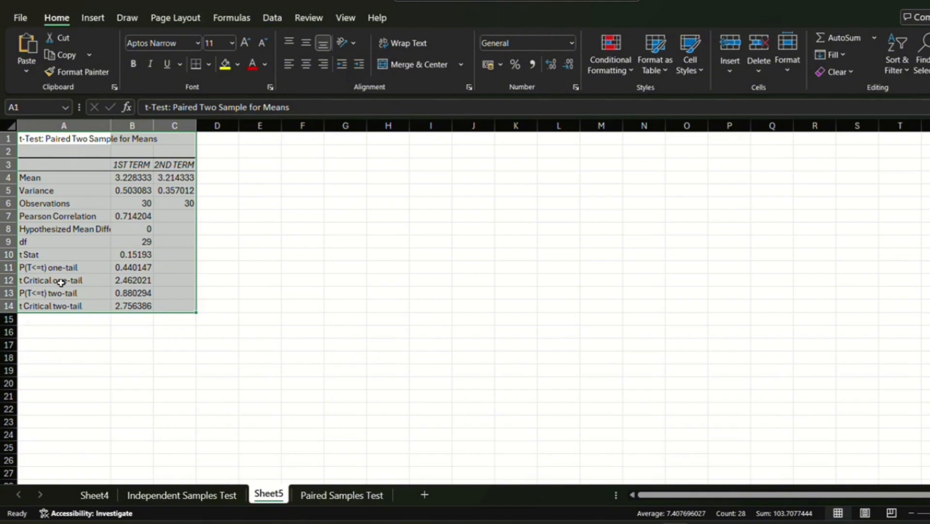
click(80, 267)
drag(124, 270, 125, 270)
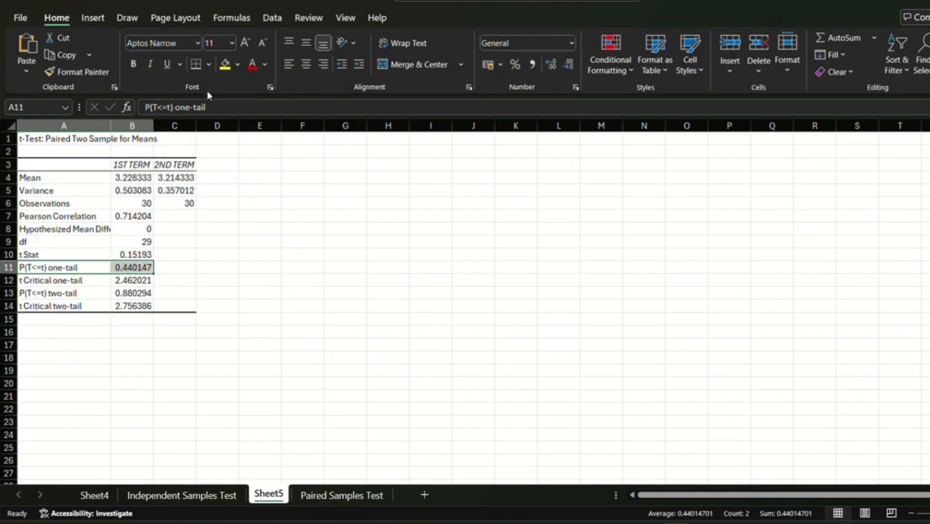
click(224, 63)
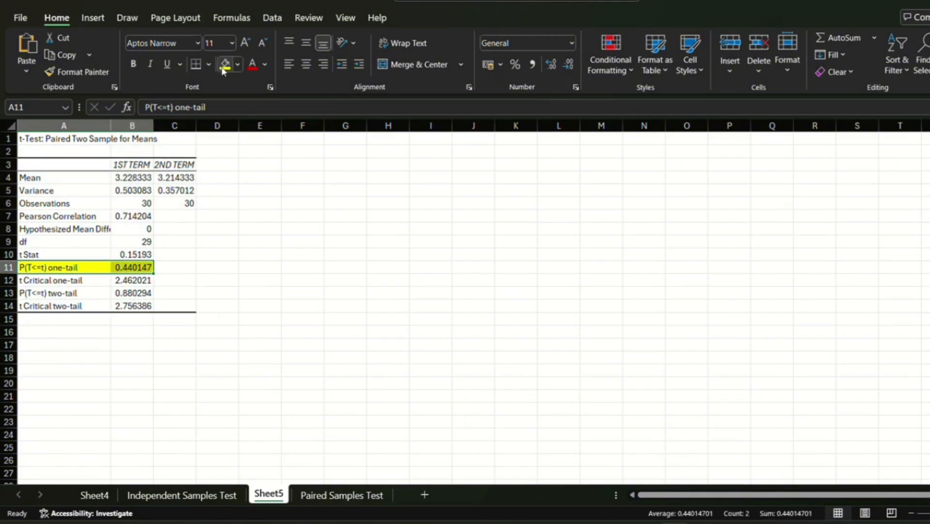
Copy the highlighted P(T<=t) one-tail label and value to row 16, starting at A16.
key(ctrl+c)
click(79, 329)
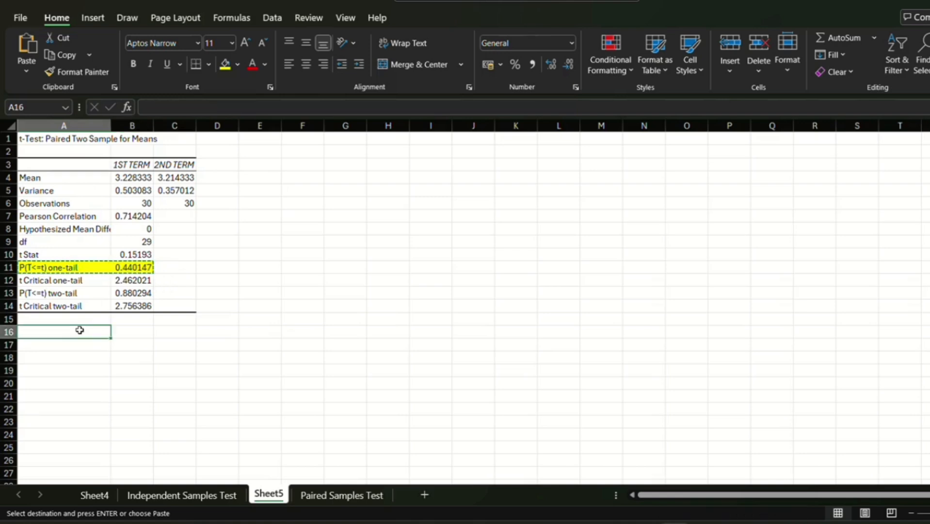
key(ctrl+v)
Write the comparison with alpha beside the copied one-tail p-value: "a:0.01" in D16 and ">" in C16.
click(202, 332)
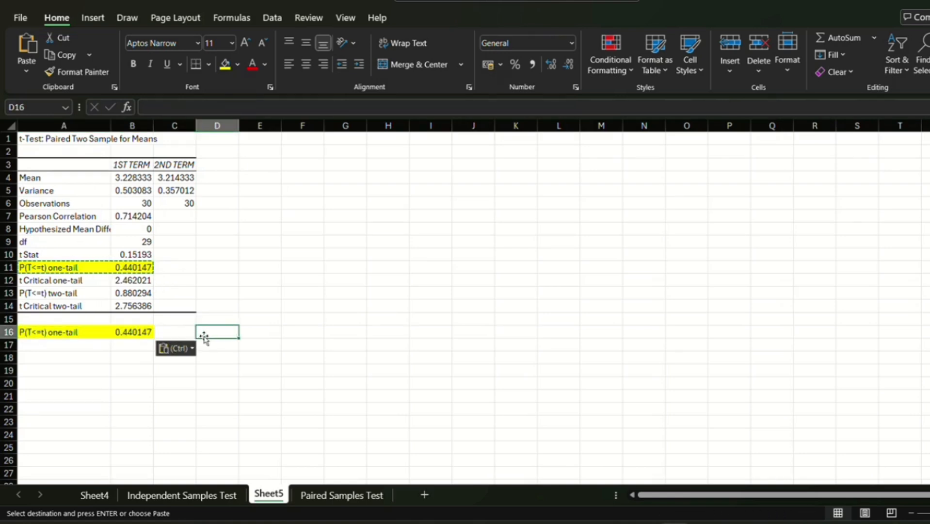
text(a:0)
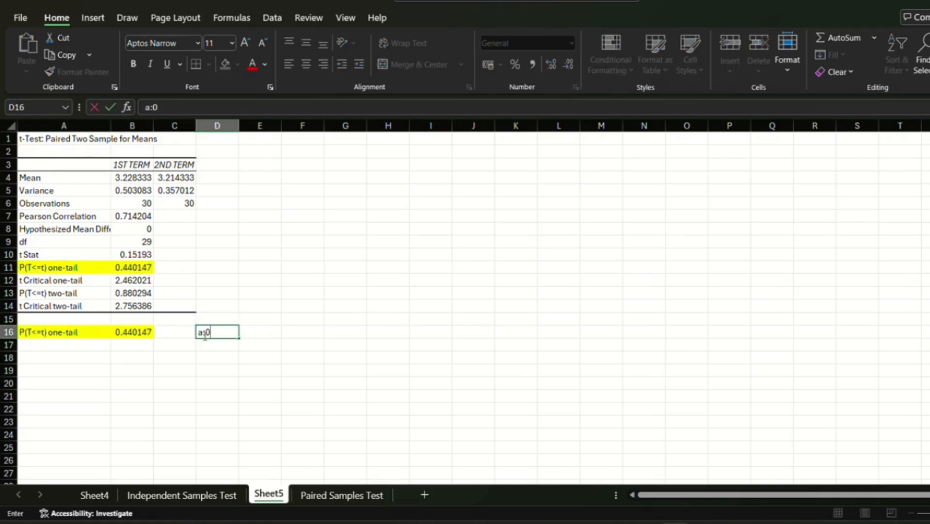
text(.01)
click(184, 332)
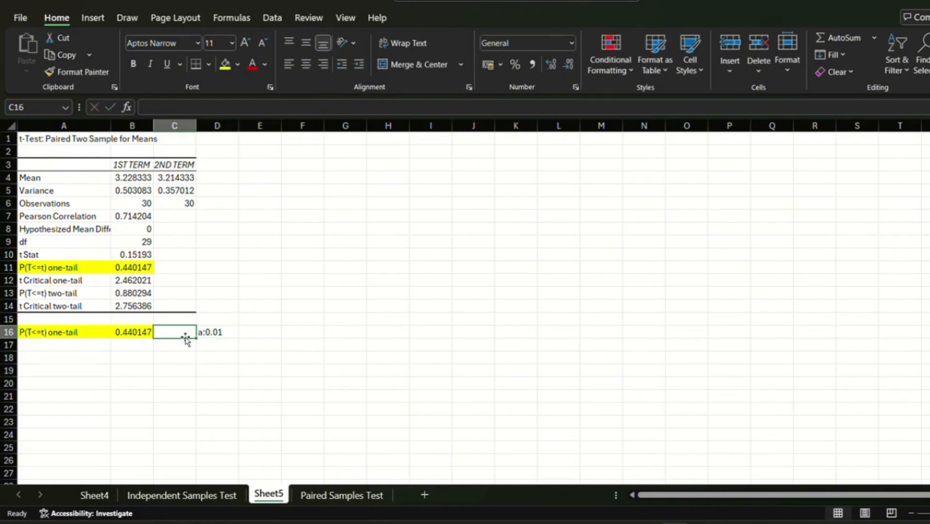
text(>)
click(203, 357)
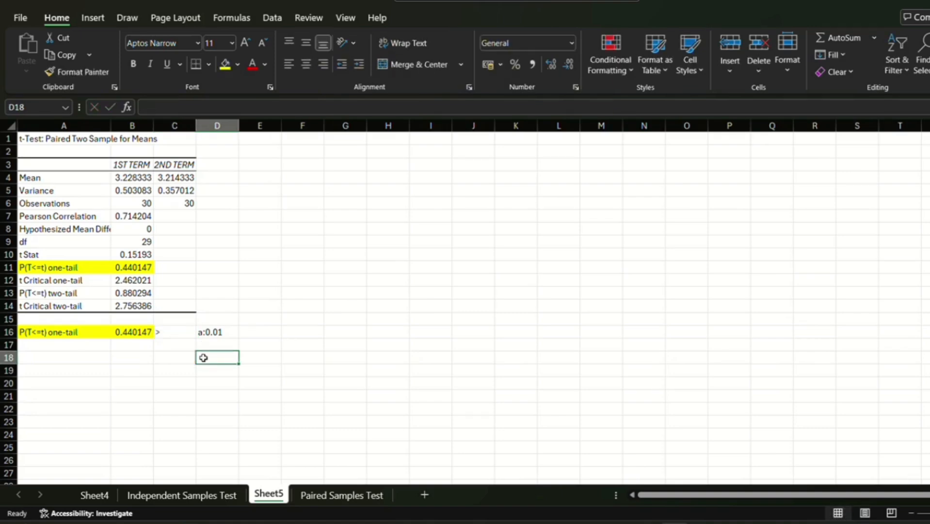